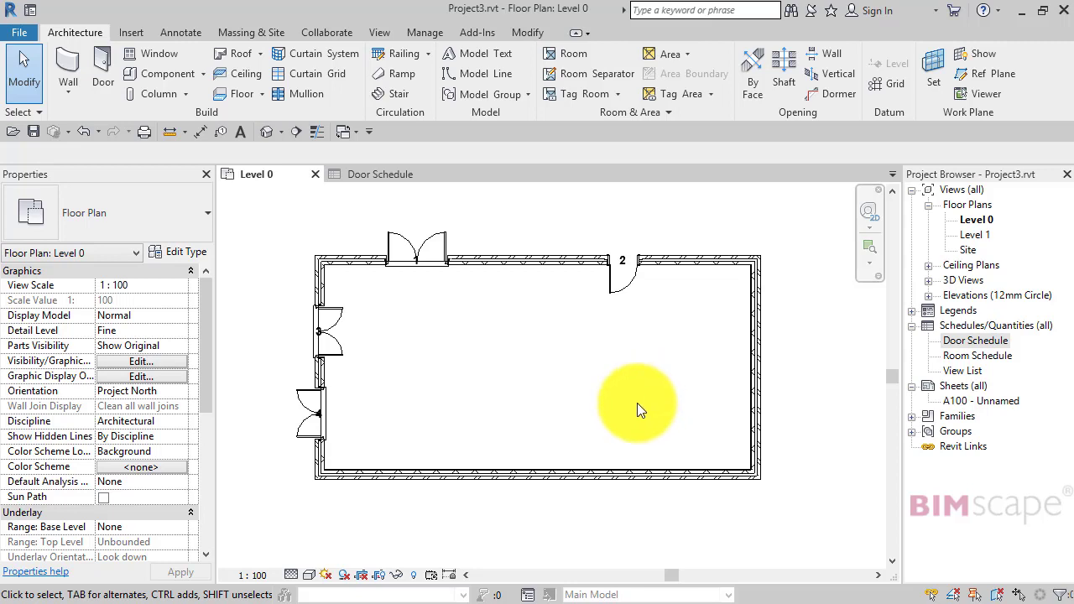
Pan the Level 0 plan and open the Door Schedule view from the Project Browser
{"action": "middle_click_drag", "start_coordinate": [634, 402], "coordinate": [641, 430]}
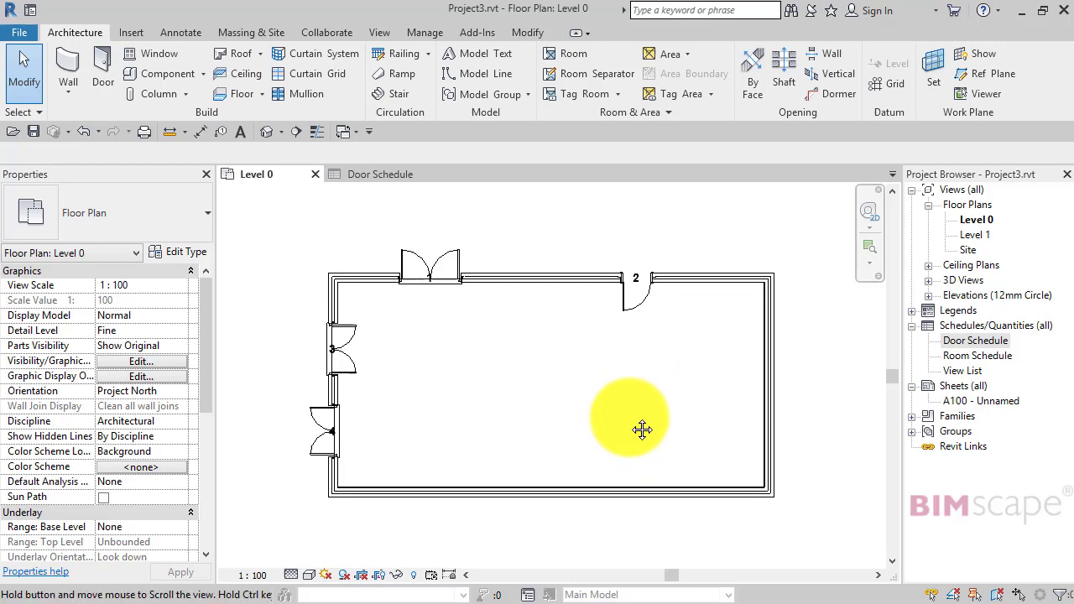
{"action": "middle_click_drag", "start_coordinate": [485, 439], "coordinate": [474, 435]}
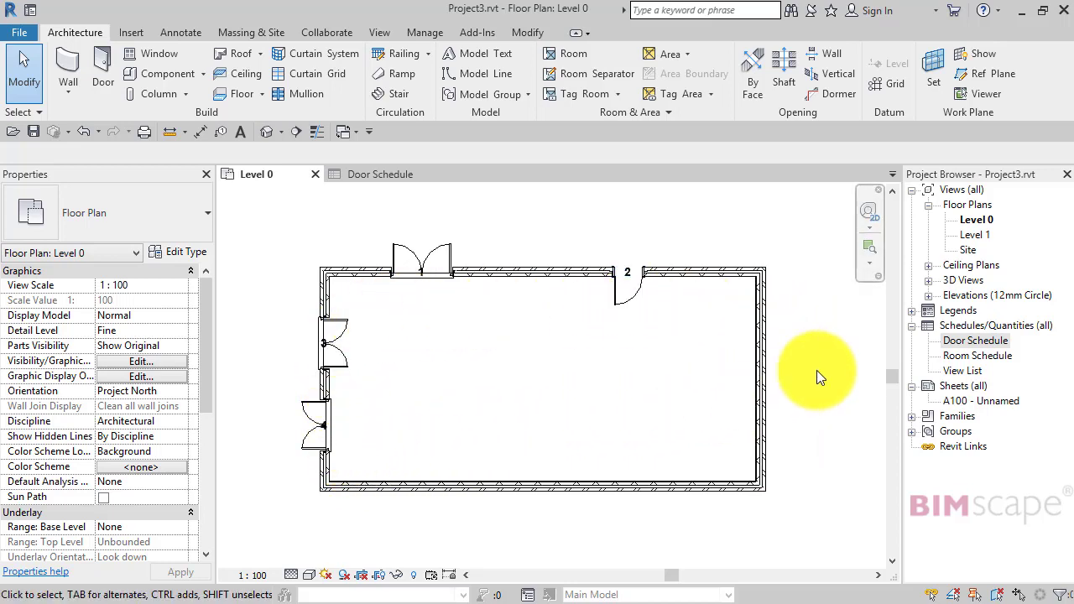
{"action": "double_click", "coordinate": [952, 345]}
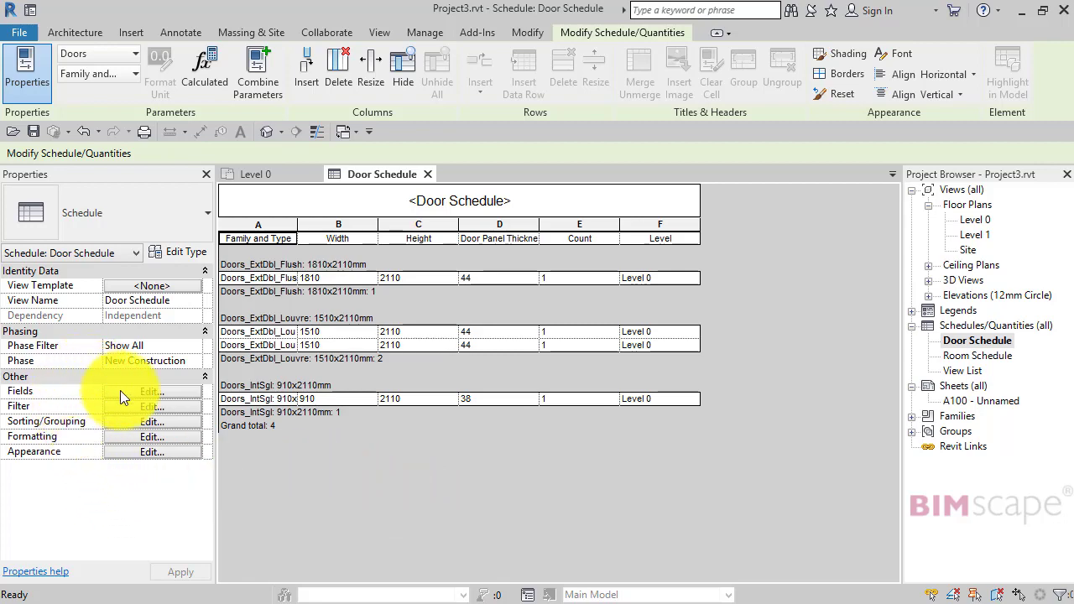
Review the Door Schedule's Fields, Sorting/Grouping and Appearance settings, then close them unchanged
{"action": "left_click", "coordinate": [153, 391]}
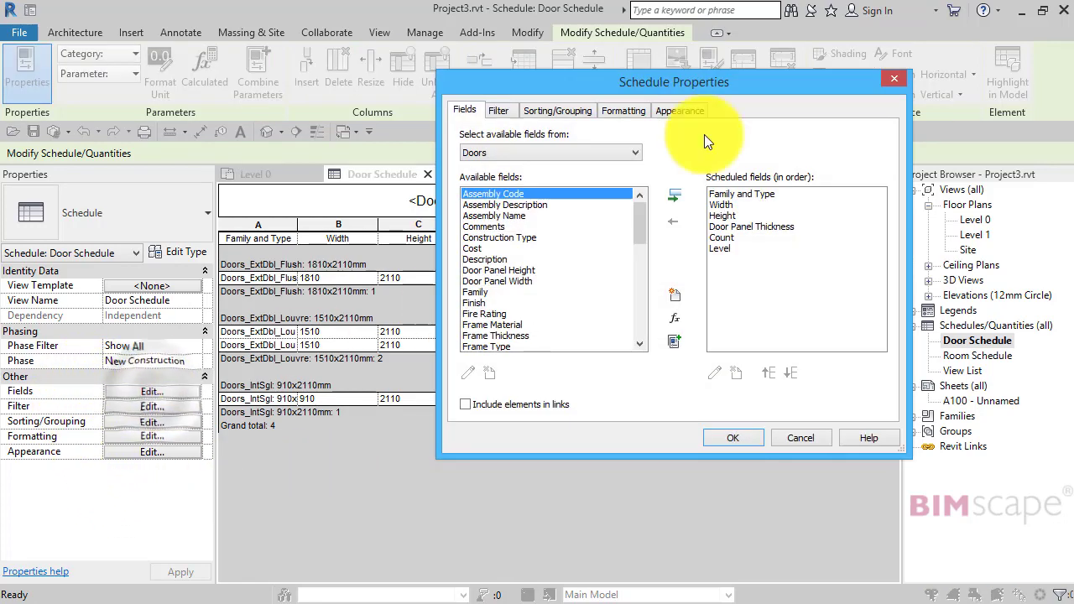
{"action": "left_click_drag", "start_coordinate": [732, 89], "coordinate": [560, 97]}
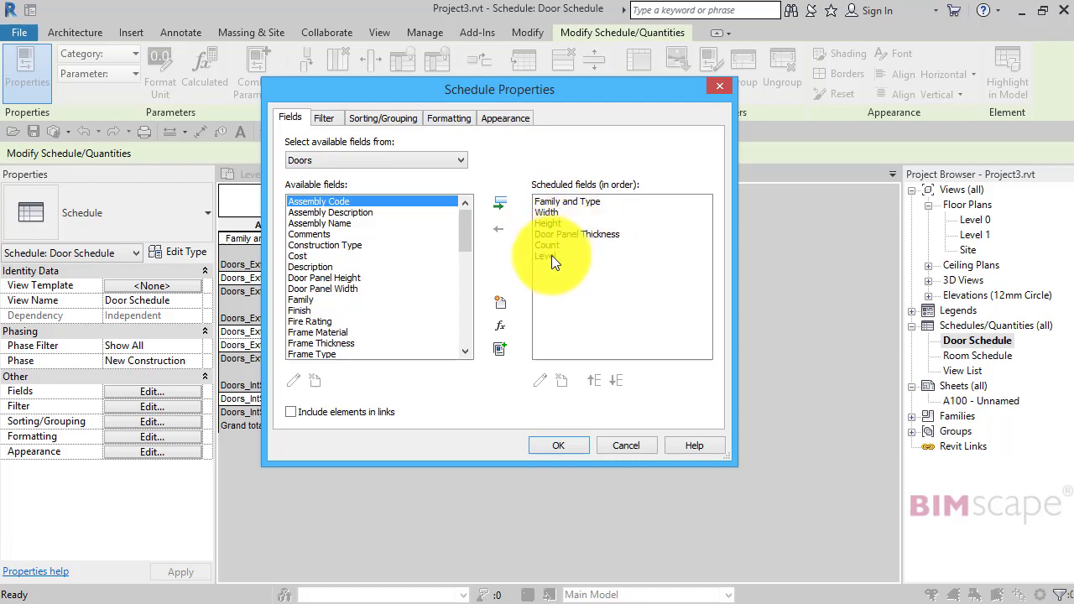
{"action": "left_click", "coordinate": [379, 120]}
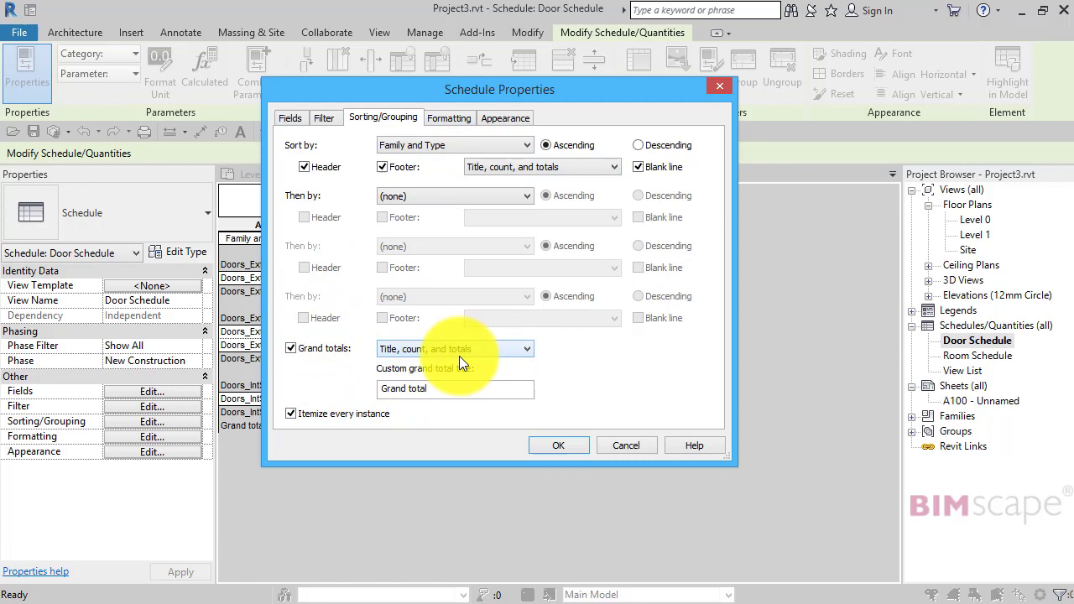
{"action": "left_click", "coordinate": [495, 118]}
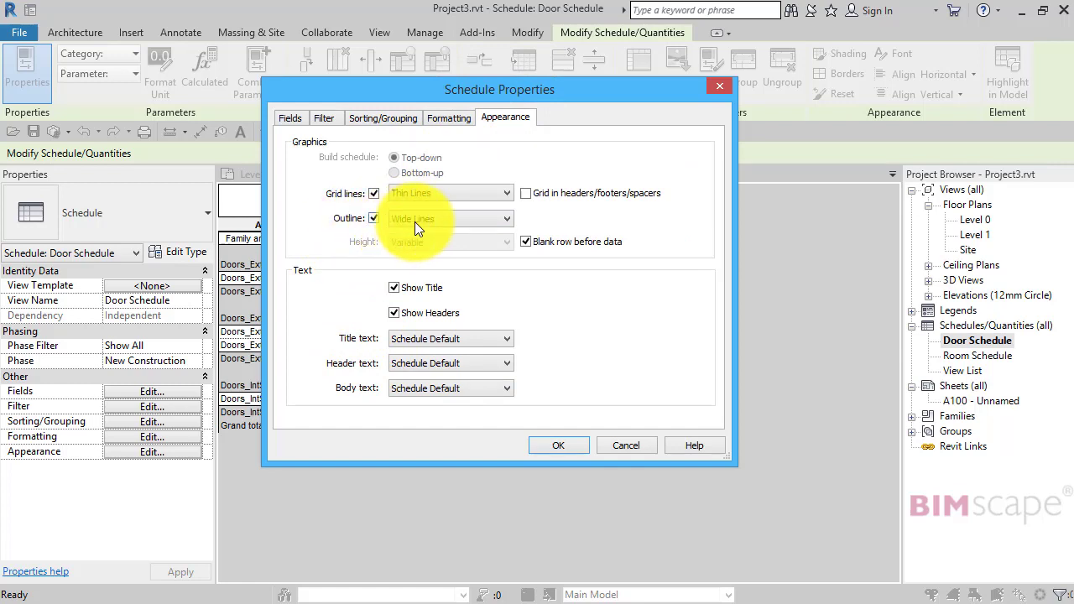
{"action": "left_click", "coordinate": [289, 117]}
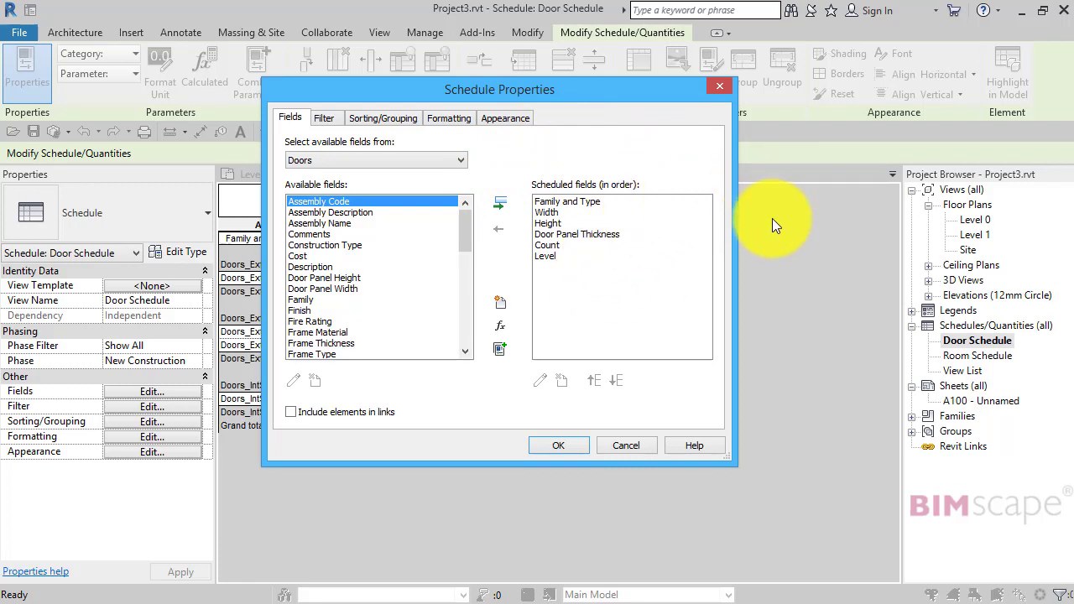
{"action": "left_click", "coordinate": [630, 445]}
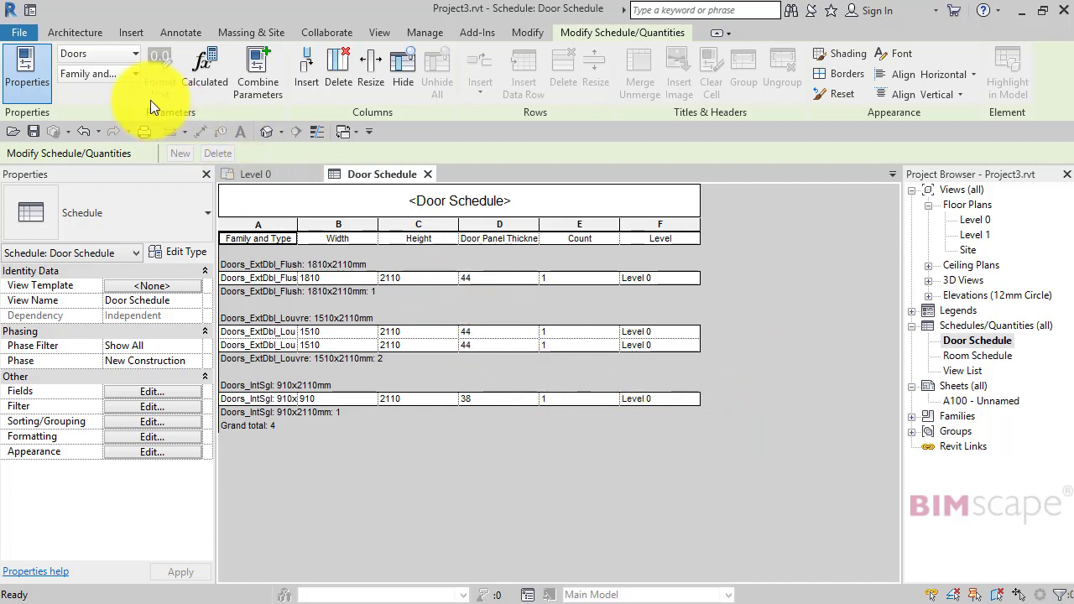
Use Save As > Library > View to save only the Door Schedule view
{"action": "left_click", "coordinate": [17, 33]}
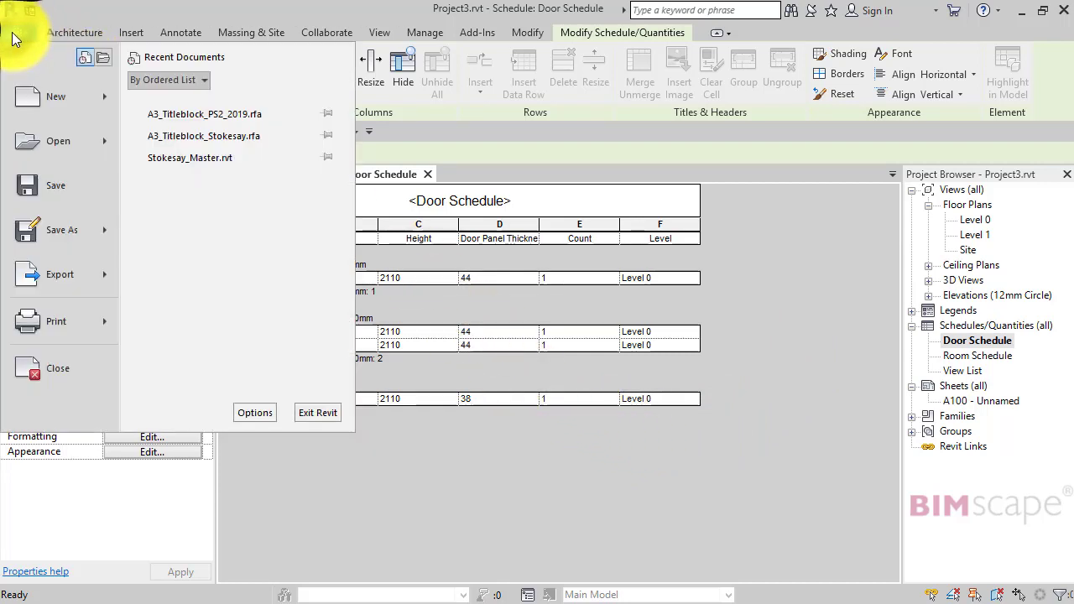
{"action": "mouse_move", "coordinate": [98, 222]}
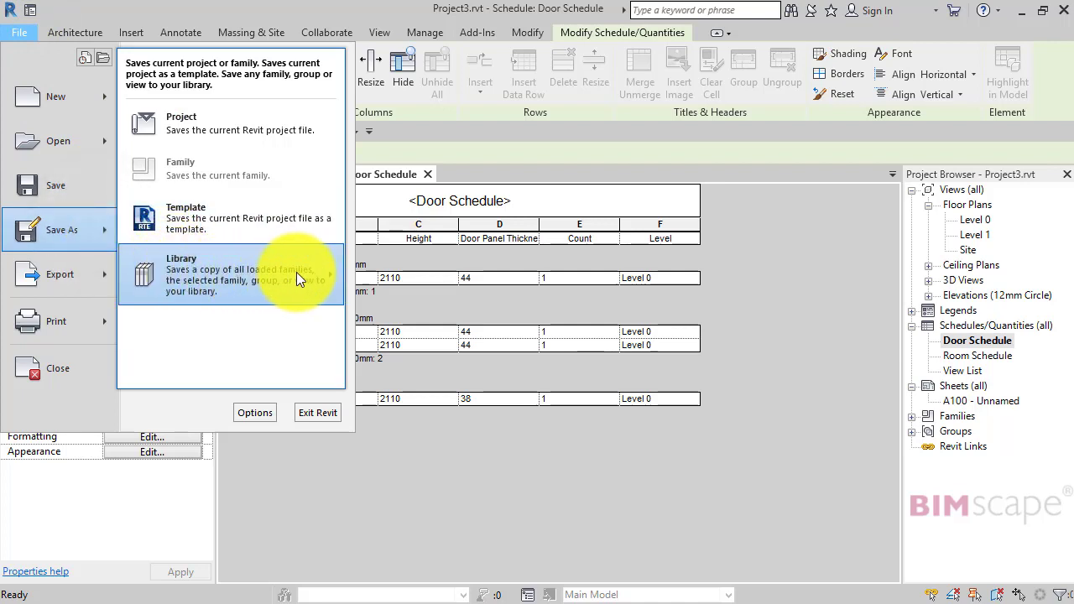
{"action": "mouse_move", "coordinate": [328, 272]}
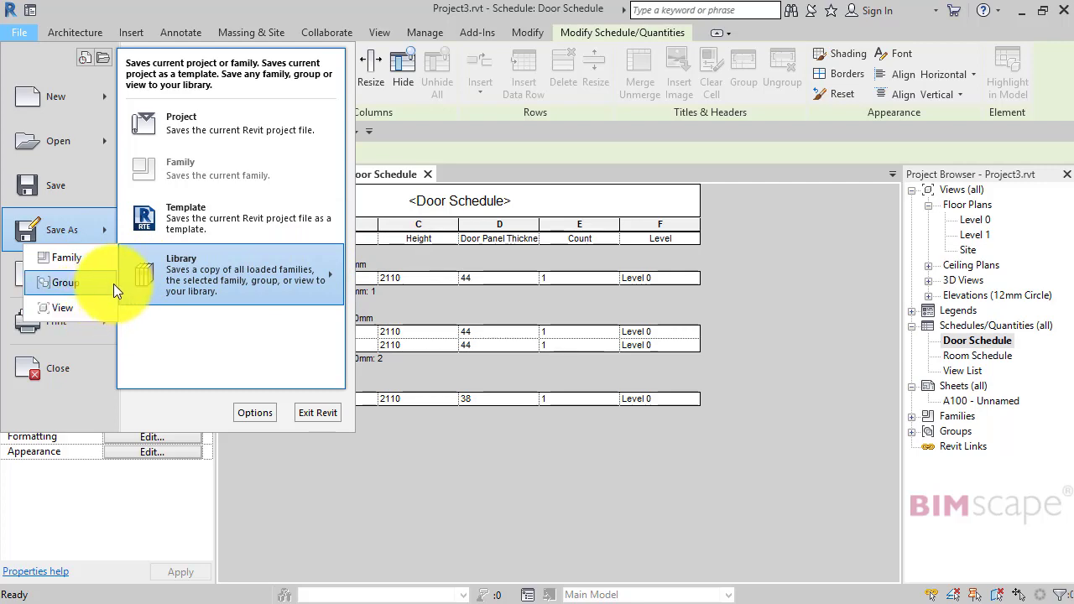
{"action": "left_click", "coordinate": [68, 308]}
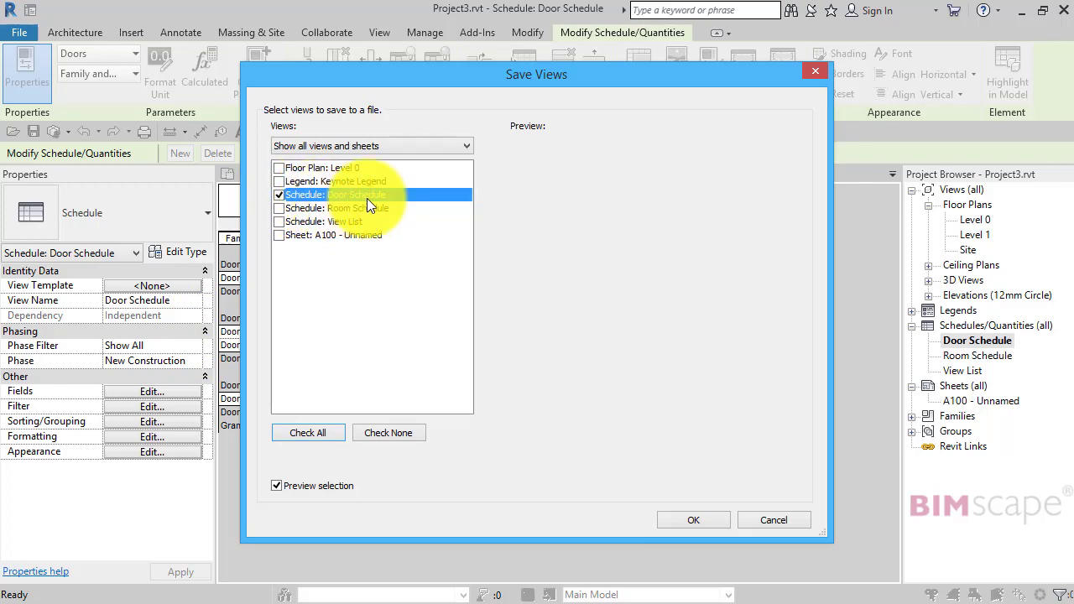
Save the Door Schedule view as a Project File (*.rvt) named Door Schedule in Downloads
{"action": "left_click", "coordinate": [698, 516]}
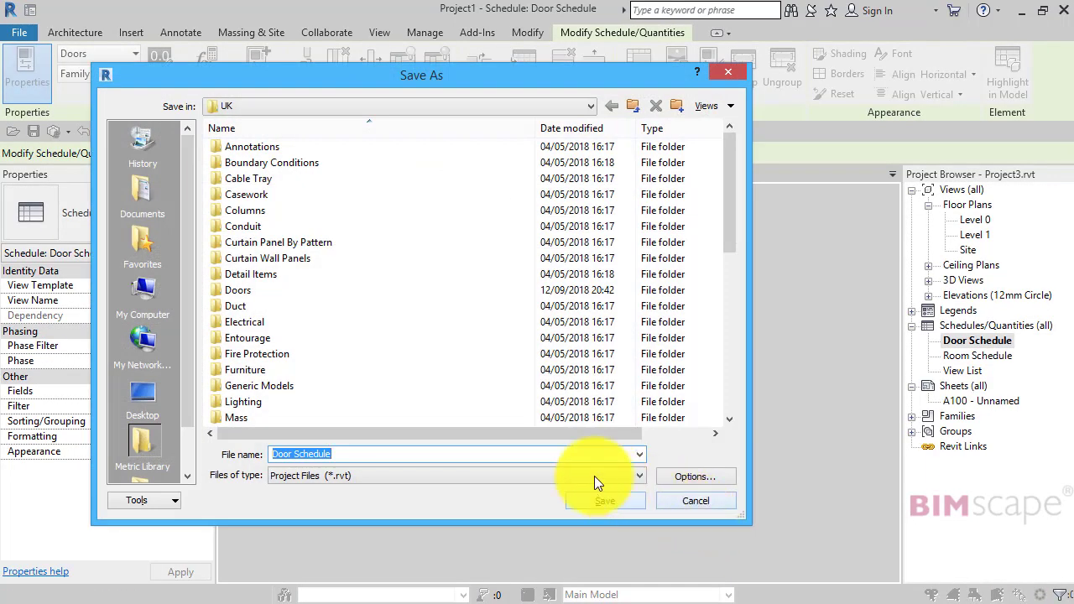
{"action": "left_click", "coordinate": [304, 475]}
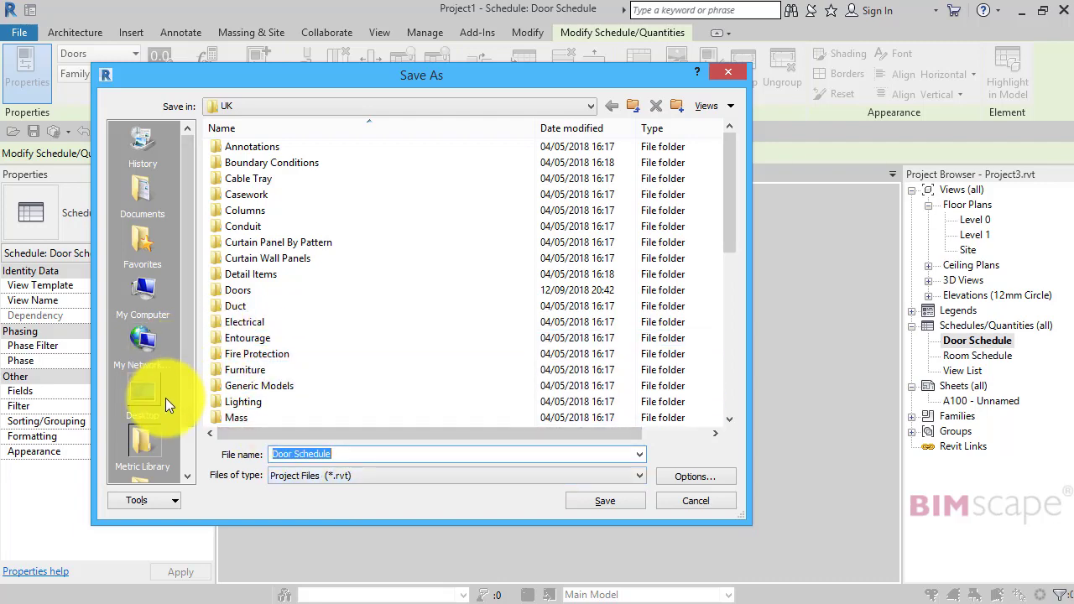
{"action": "left_click", "coordinate": [143, 289]}
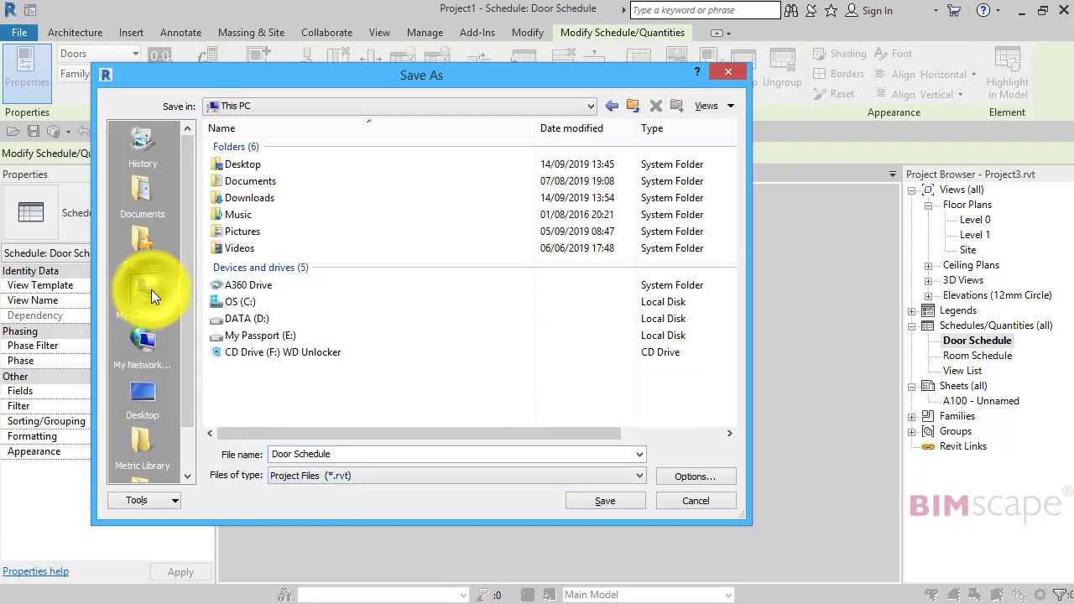
{"action": "double_click", "coordinate": [250, 199]}
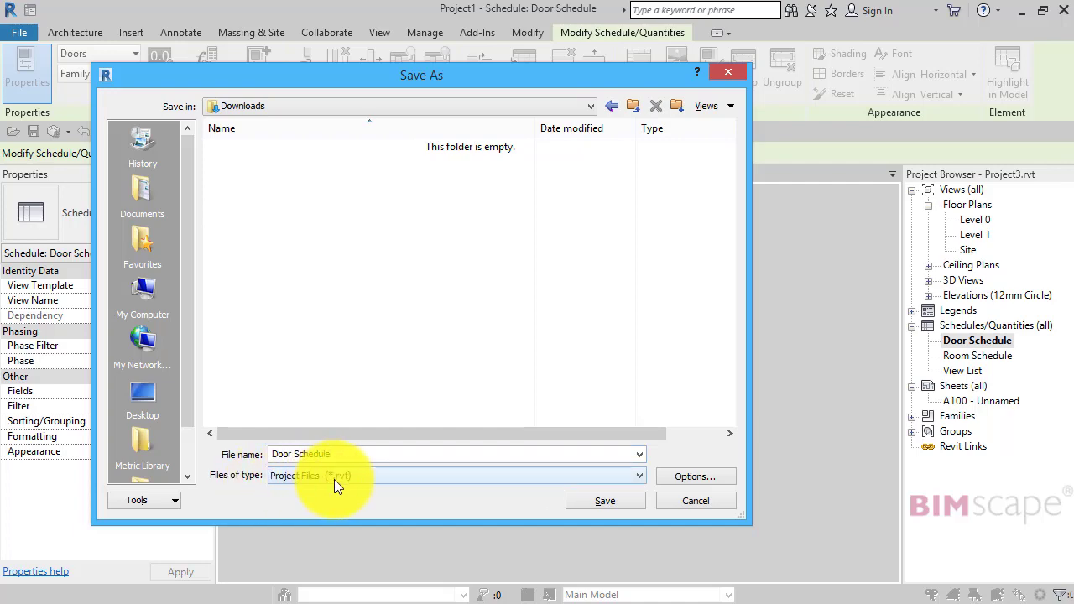
{"action": "left_click", "coordinate": [602, 502]}
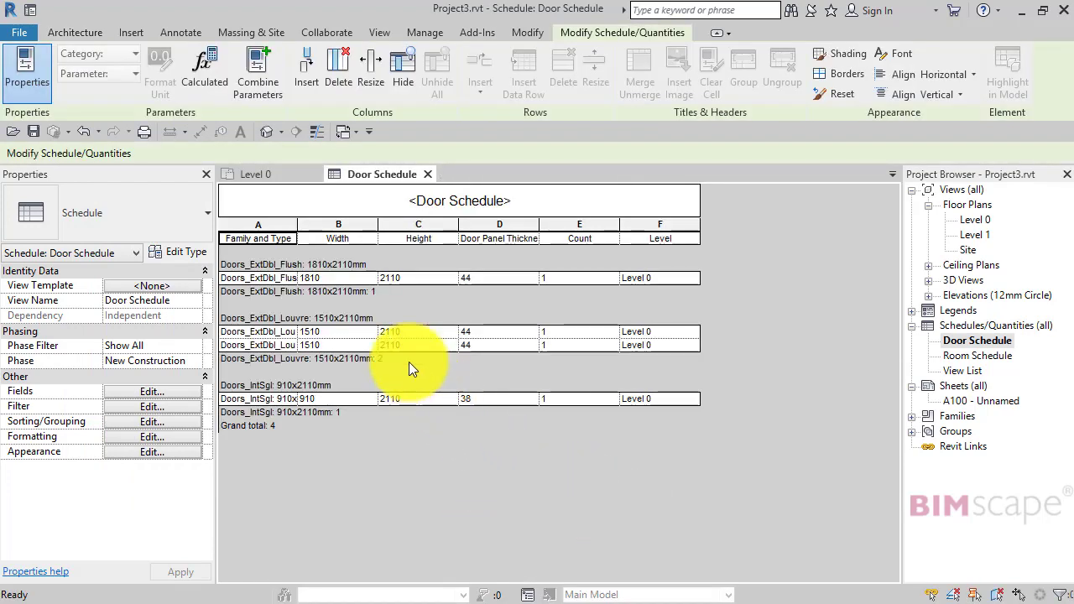
Close Project3 without saving and create a new project from the Architectural Template
{"action": "left_click", "coordinate": [428, 174]}
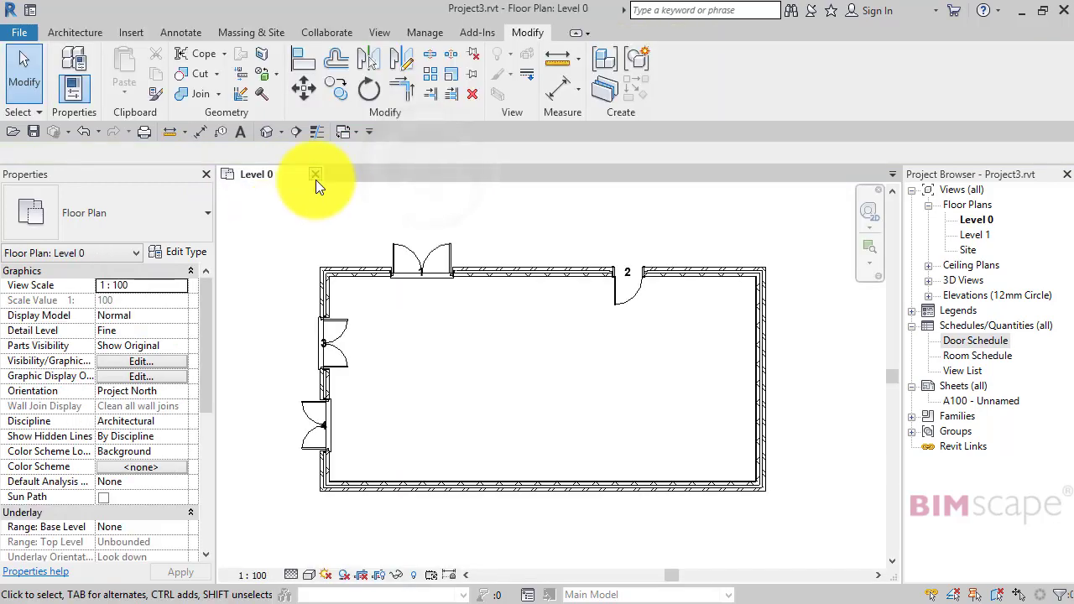
{"action": "left_click", "coordinate": [315, 176]}
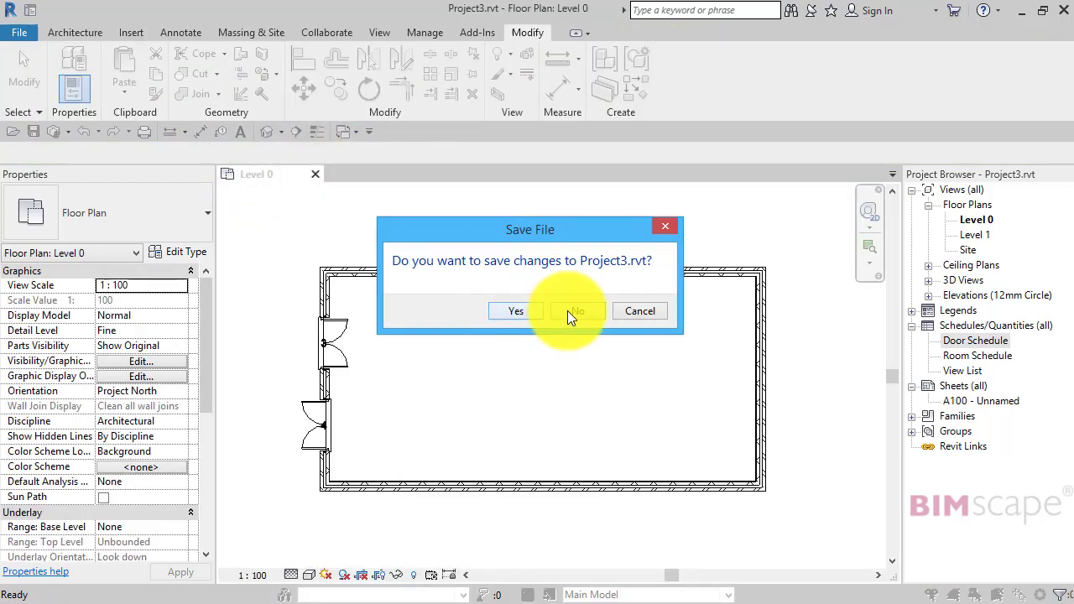
{"action": "left_click", "coordinate": [568, 310]}
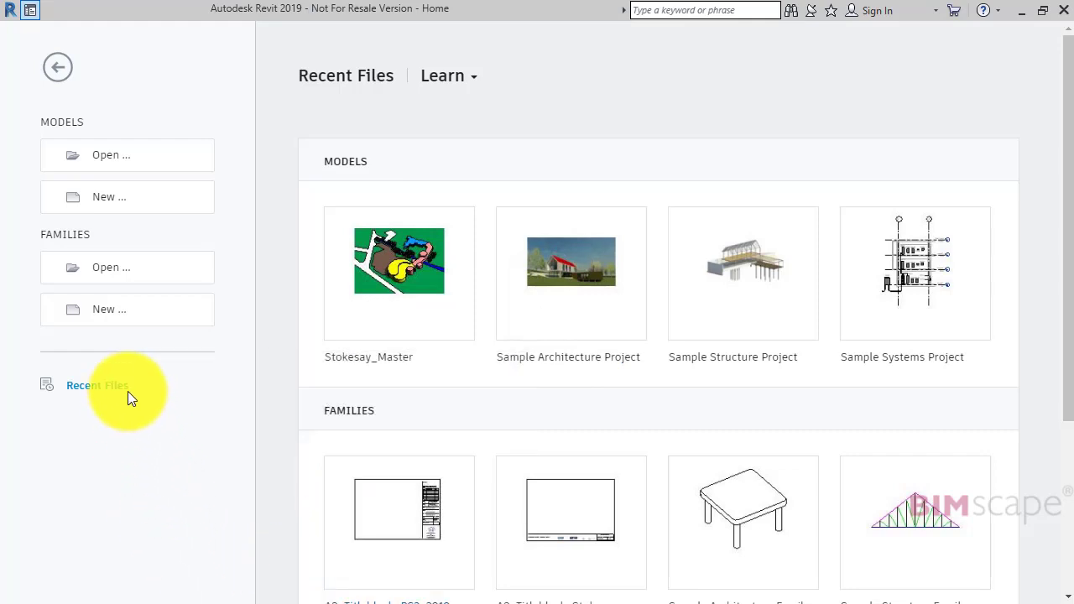
{"action": "left_click", "coordinate": [109, 196]}
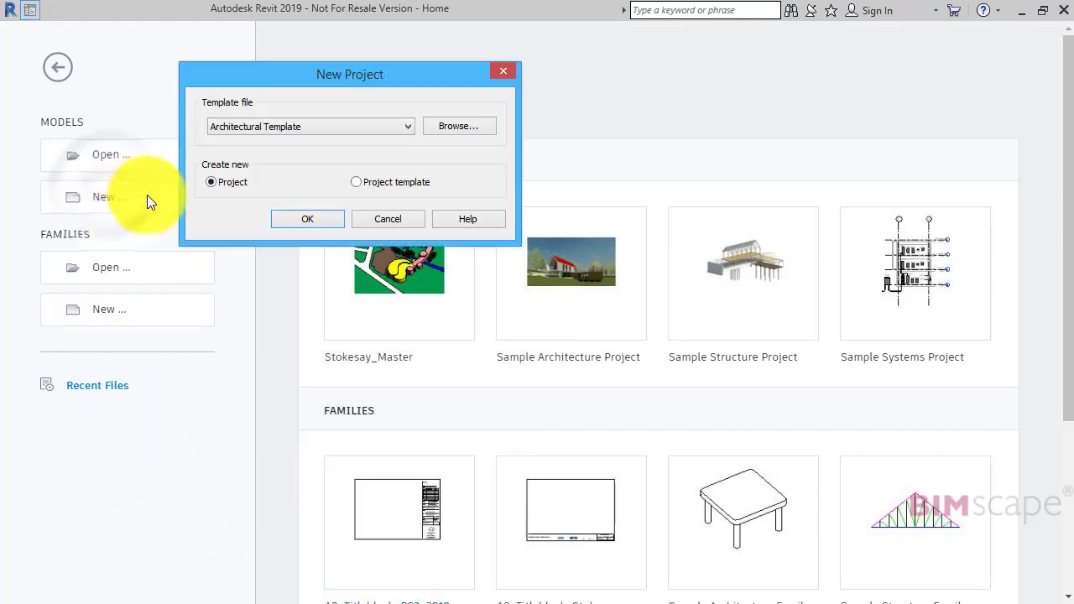
{"action": "left_click", "coordinate": [310, 220]}
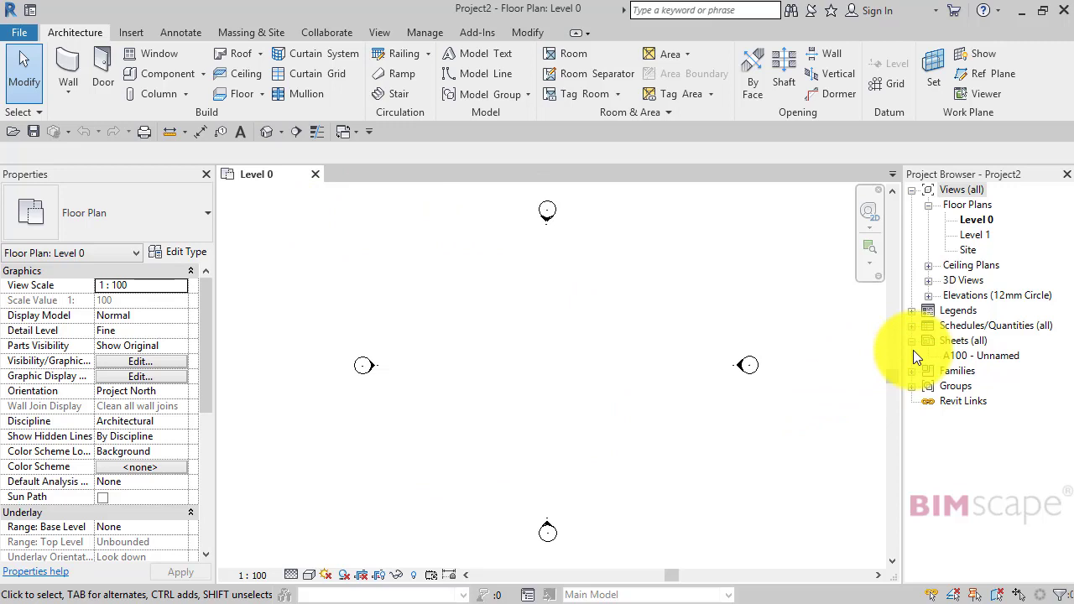
Expand the new project's schedules list, then show the Insert from File options
{"action": "left_click", "coordinate": [912, 326]}
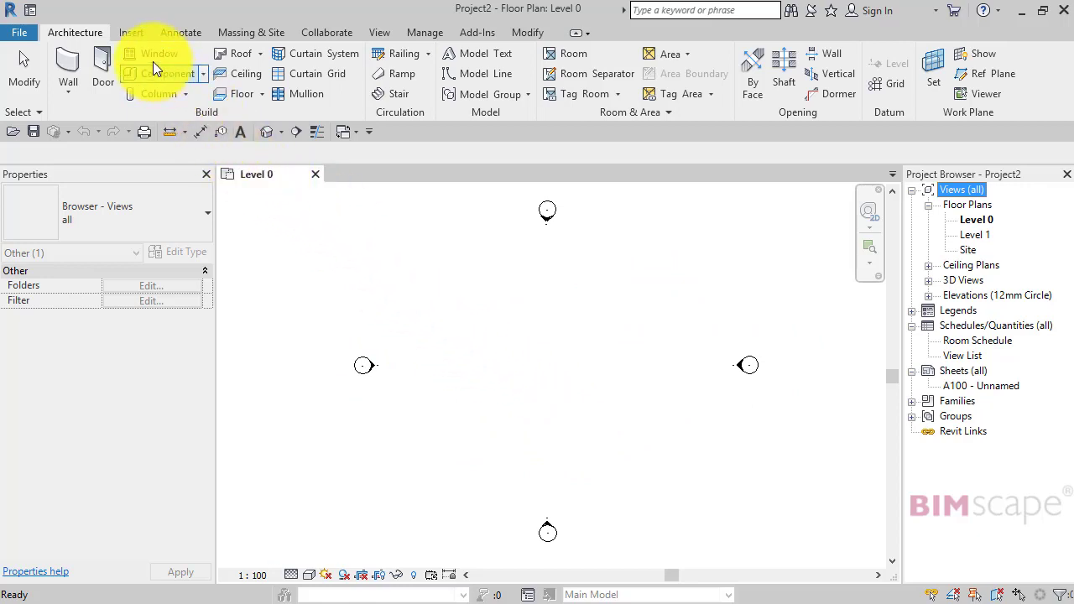
{"action": "left_click", "coordinate": [132, 27]}
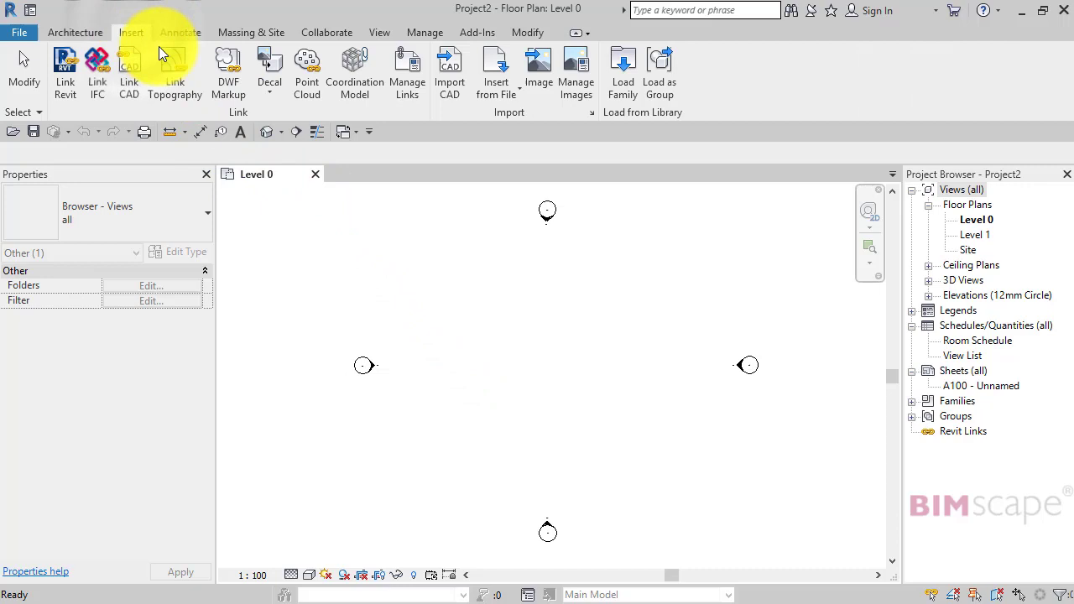
{"action": "left_click", "coordinate": [507, 94]}
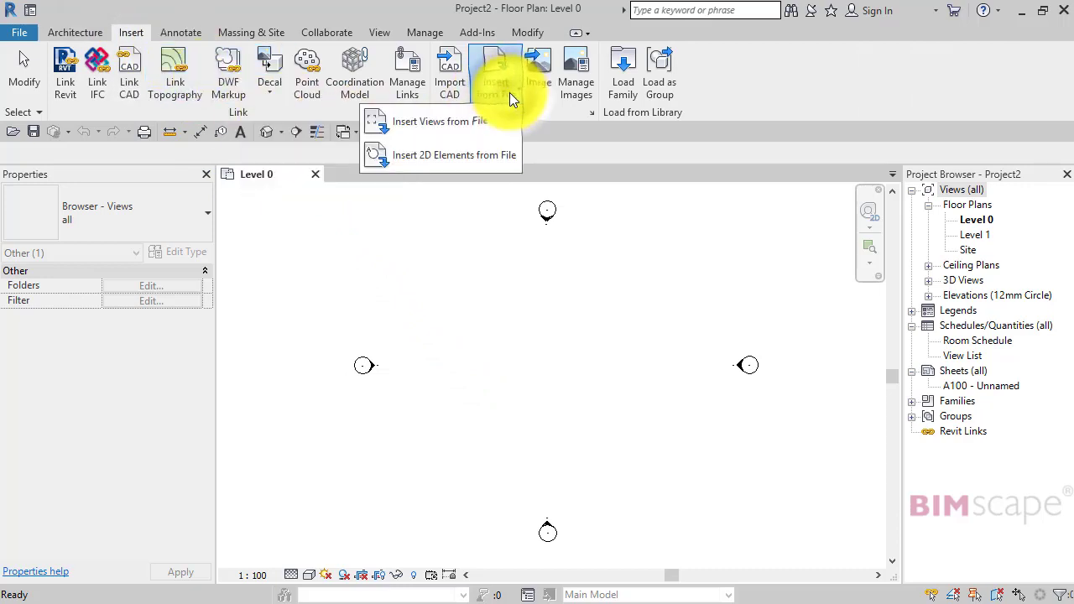
Insert Views from File, choosing Door Schedule.rvt from the Downloads folder
{"action": "left_click", "coordinate": [451, 124]}
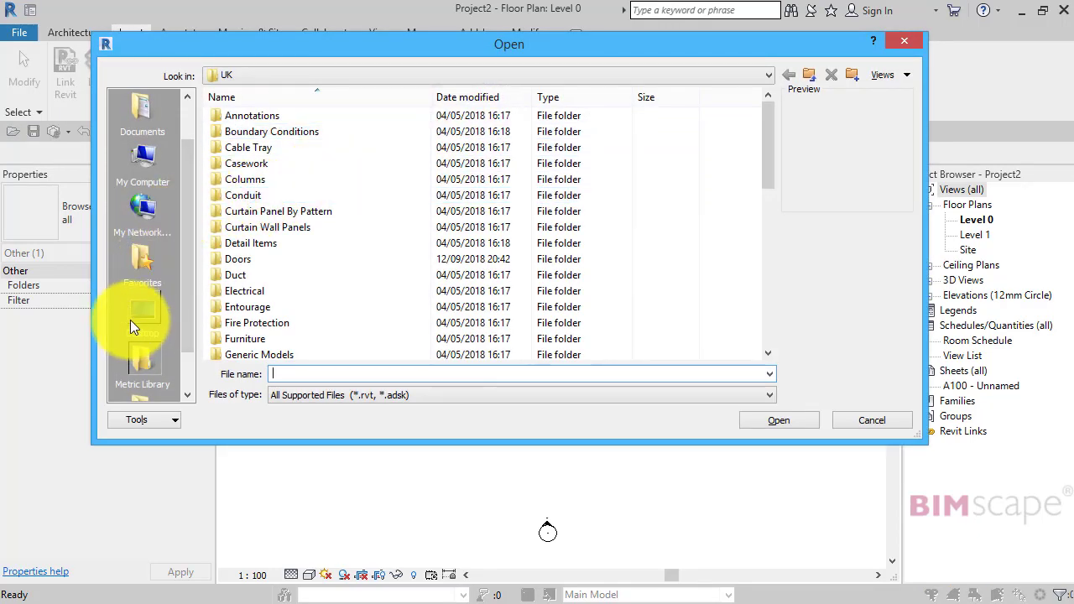
{"action": "left_click", "coordinate": [146, 305]}
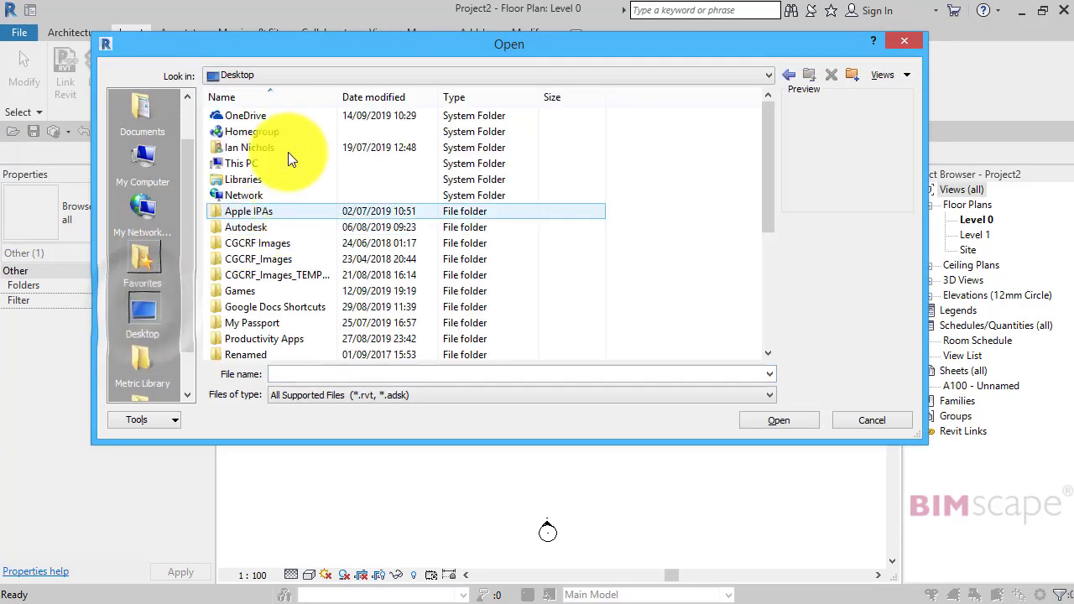
{"action": "left_click", "coordinate": [143, 163]}
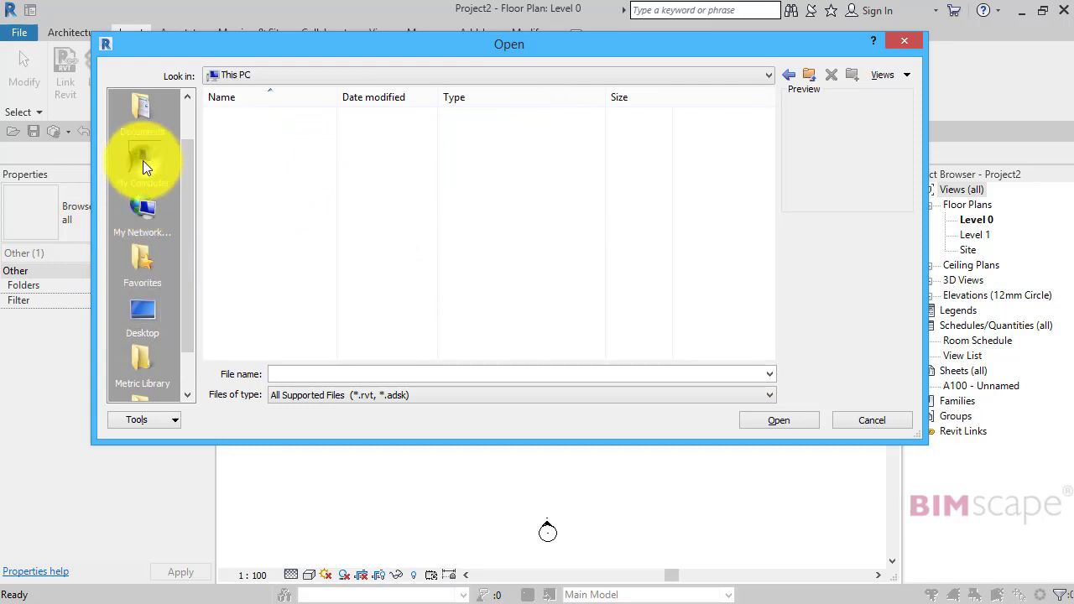
{"action": "double_click", "coordinate": [257, 167]}
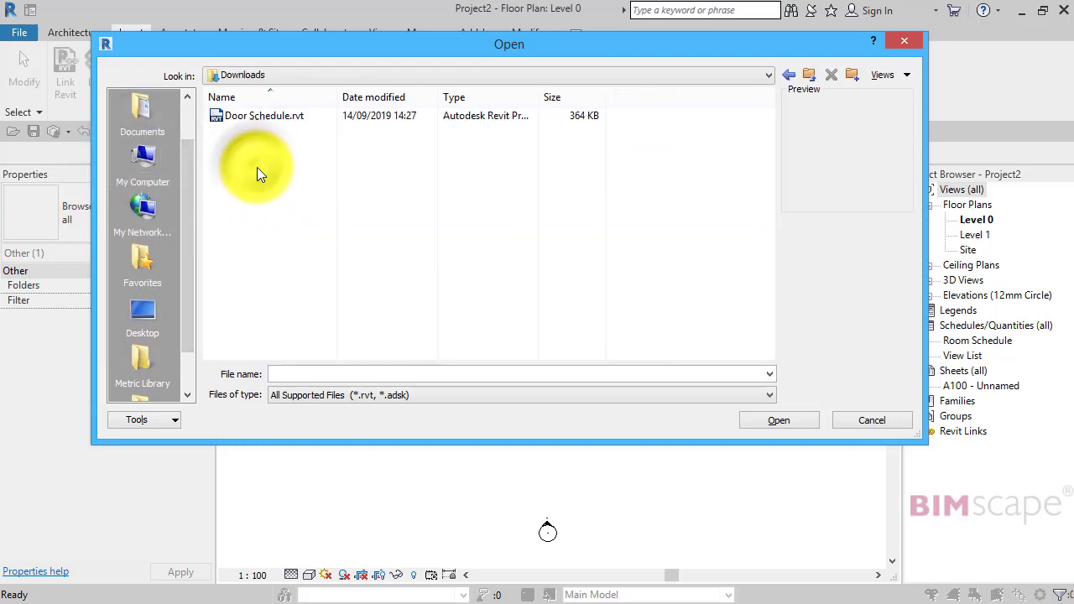
{"action": "left_click", "coordinate": [251, 118]}
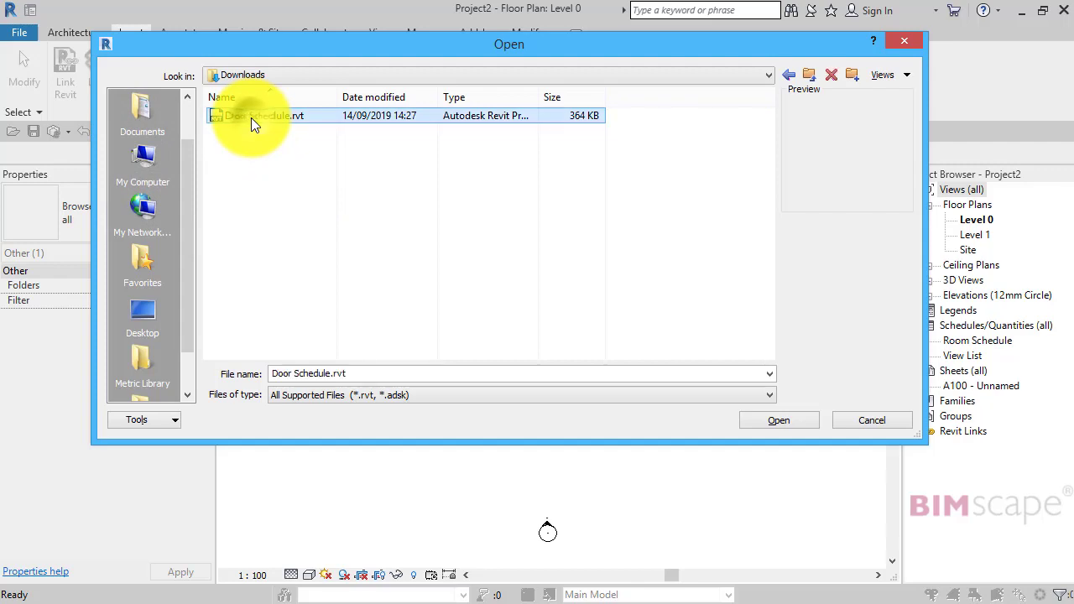
{"action": "left_click", "coordinate": [777, 421]}
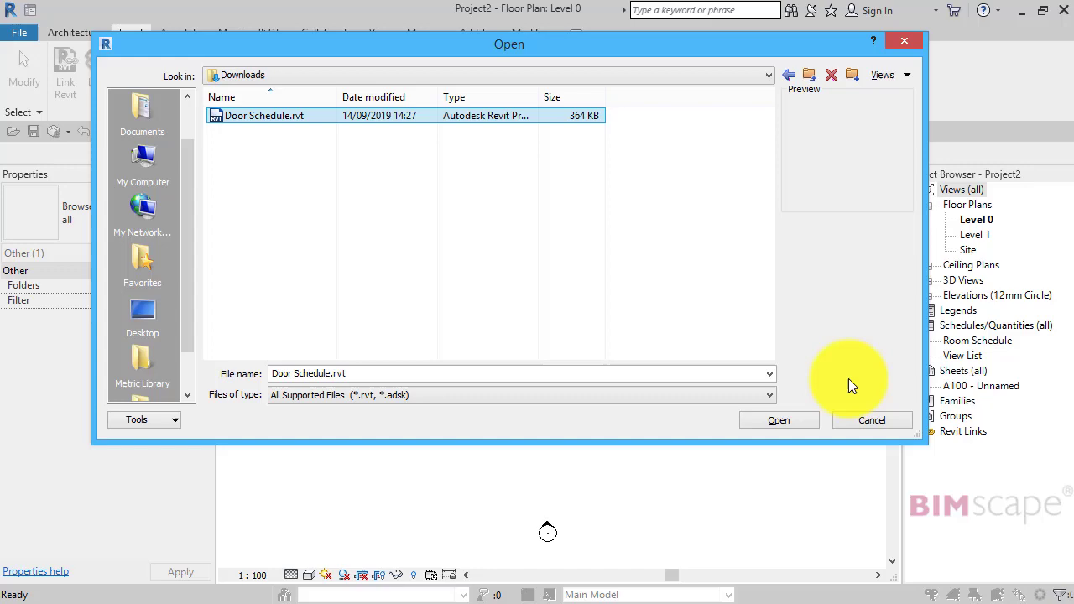
{"action": "left_click", "coordinate": [777, 420]}
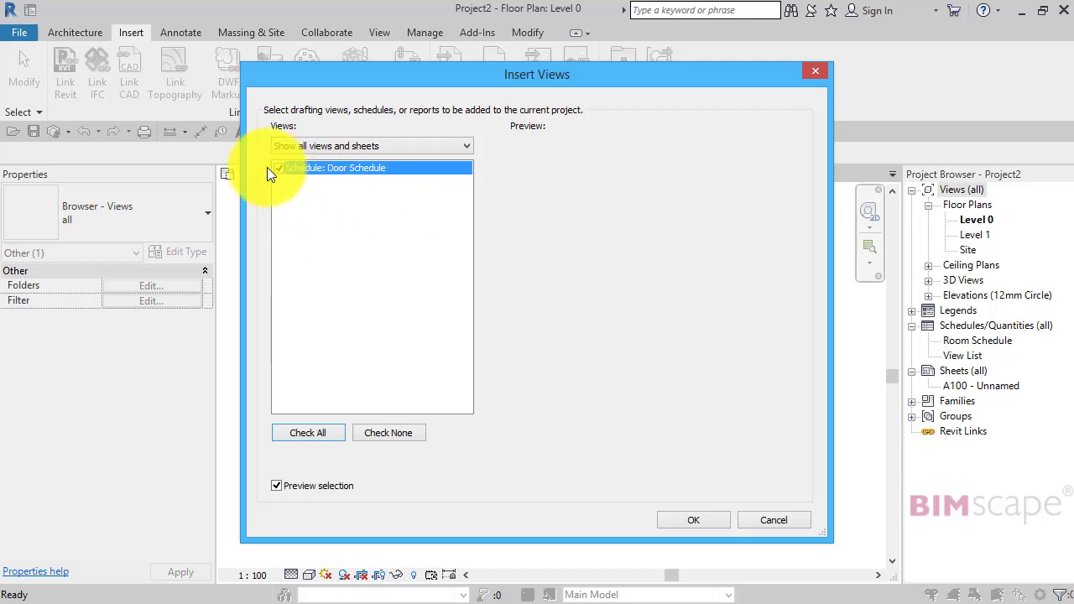
Insert Schedule: Door Schedule into Project2
{"action": "left_click", "coordinate": [696, 522]}
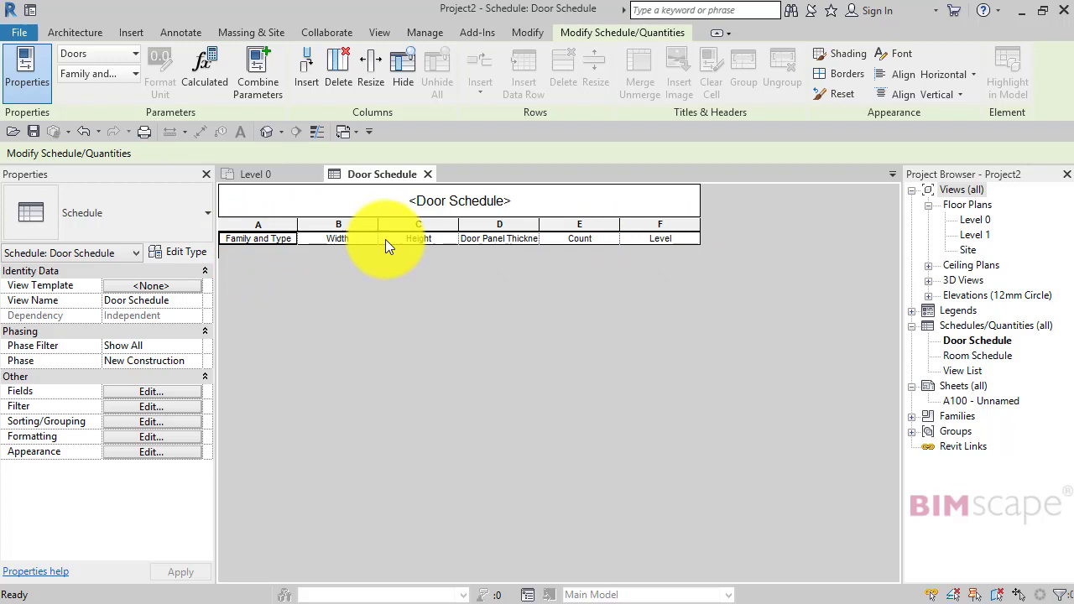
Check the inserted schedule sorts by Family and Type and keeps its six fields
{"action": "left_click", "coordinate": [110, 421]}
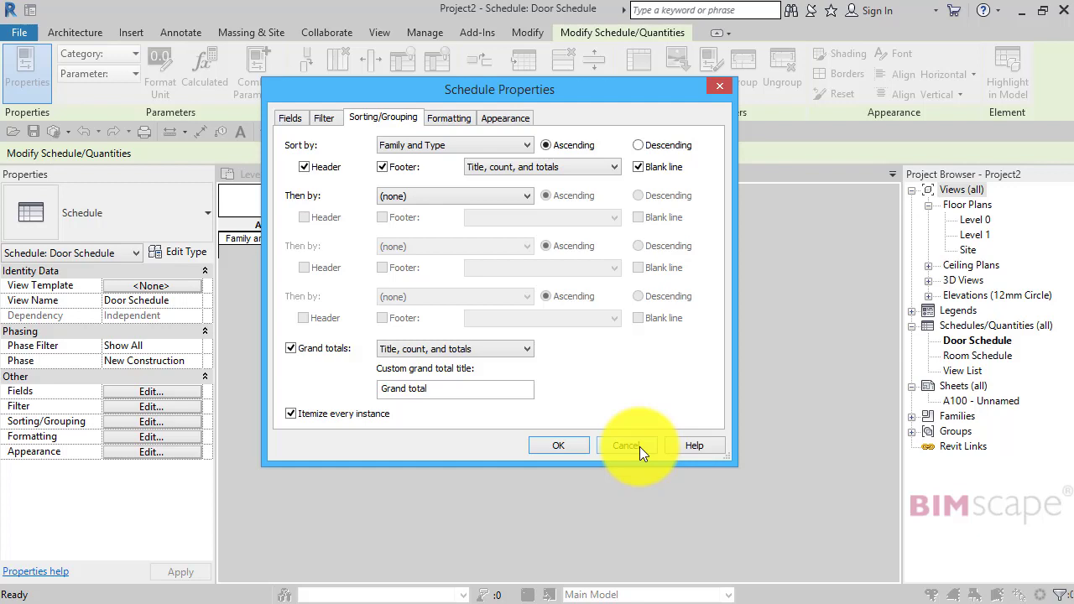
{"action": "left_click", "coordinate": [299, 121]}
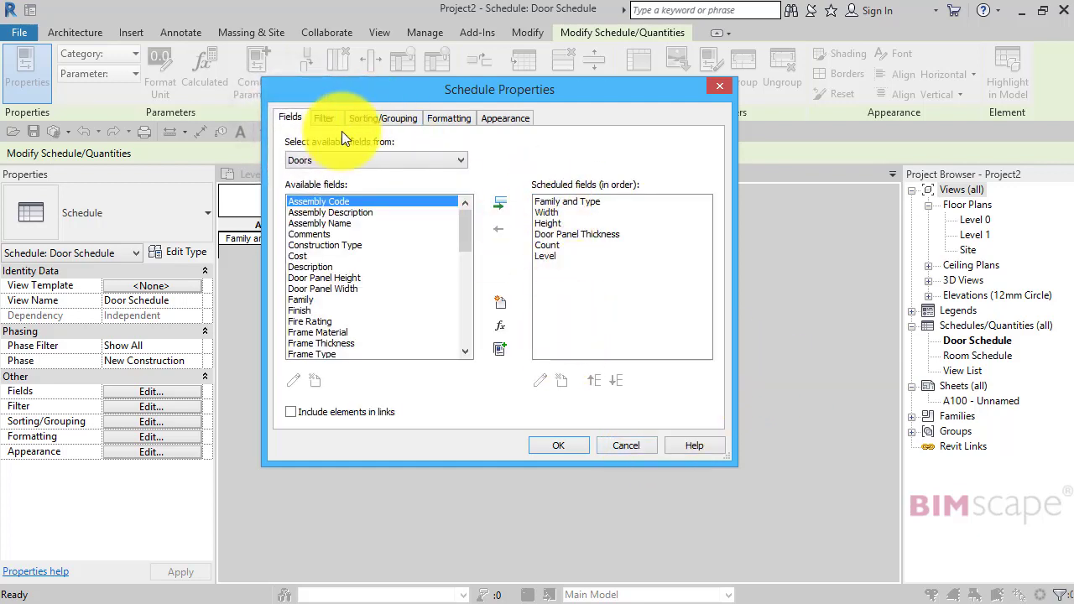